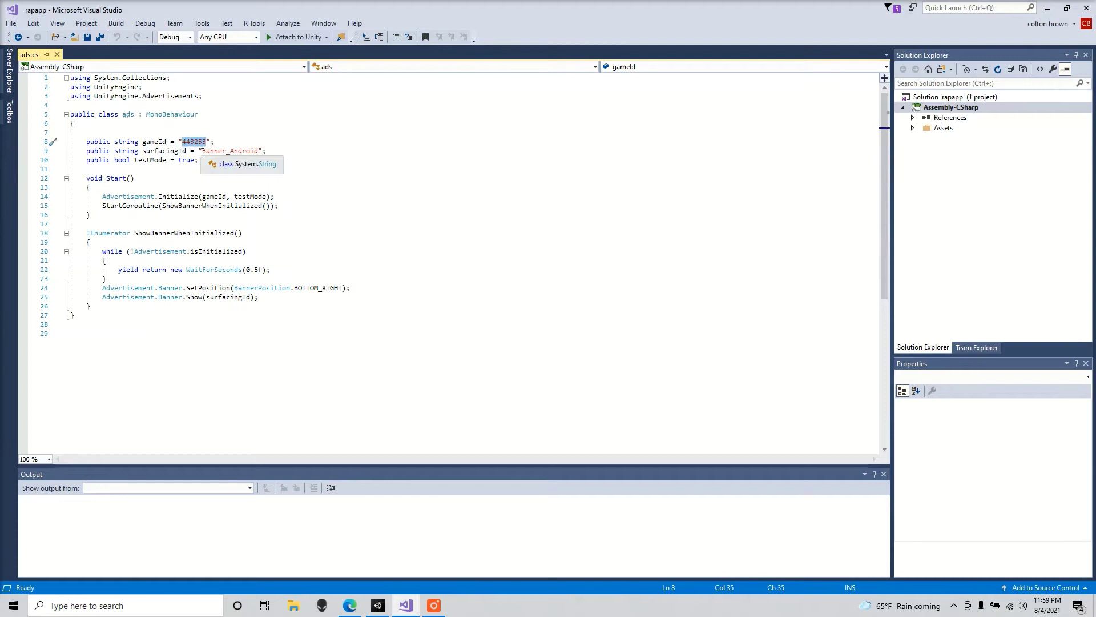
# - Review the Banner_Android surfacing ID and BOTTOM_RIGHT banner position in ads.cs, then go to the script's end
pyautogui.click(282, 246)
pyautogui.click(300, 289)
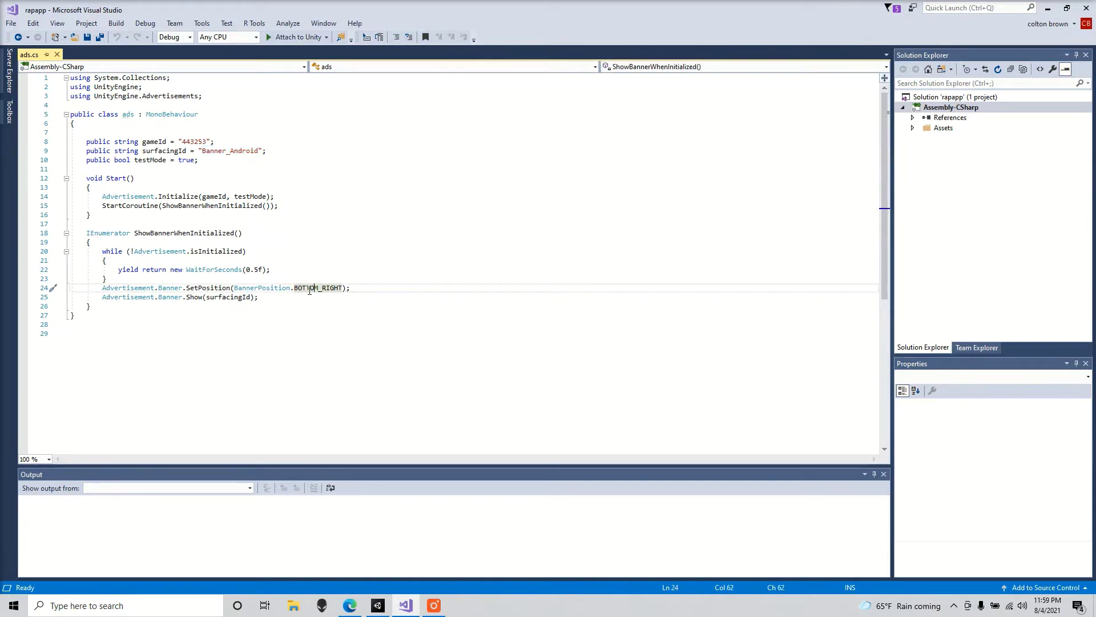
pyautogui.click(105, 322)
# - Save ads.cs and drag the ads script onto the ads game object in Unity
pyautogui.click(11, 22)
pyautogui.click(64, 157)
pyautogui.click(378, 605)
pyautogui.click(71, 120)
pyautogui.moveTo(428, 433); pyautogui.dragTo(866, 204)
# - Remove the duplicate Ads component and expand the remaining one to show its ID fields
pyautogui.rightClick(854, 208)
pyautogui.click(891, 233)
pyautogui.click(800, 145)
pyautogui.click(122, 231)
# - Open the Services window from Window > General and go to the Ads service settings
pyautogui.click(171, 20)
pyautogui.moveTo(286, 156)
pyautogui.click(378, 252)
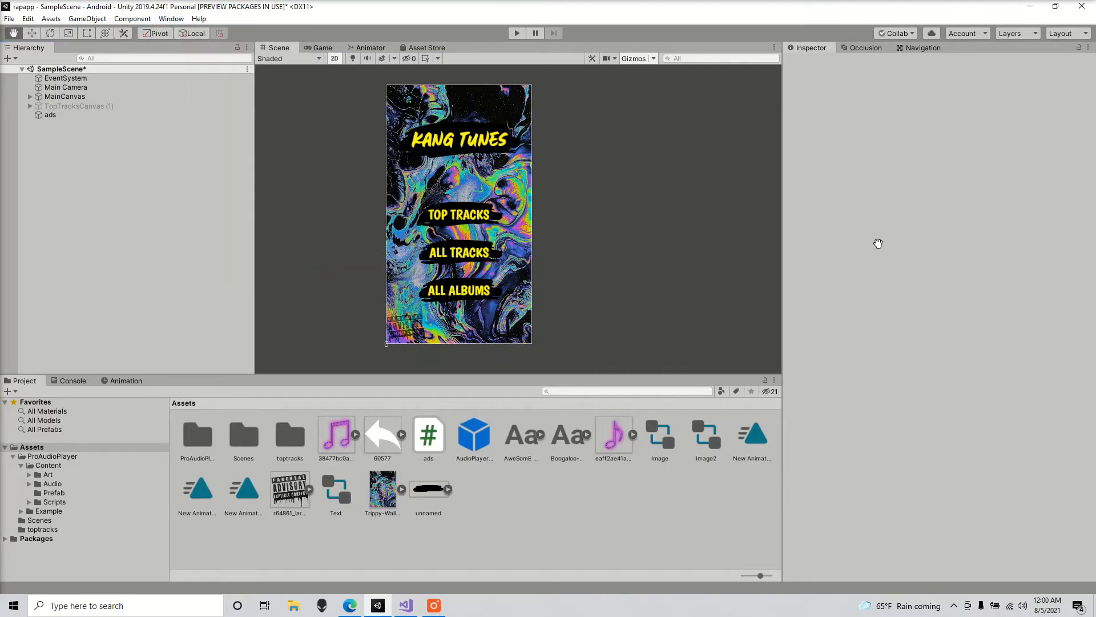
pyautogui.click(434, 606)
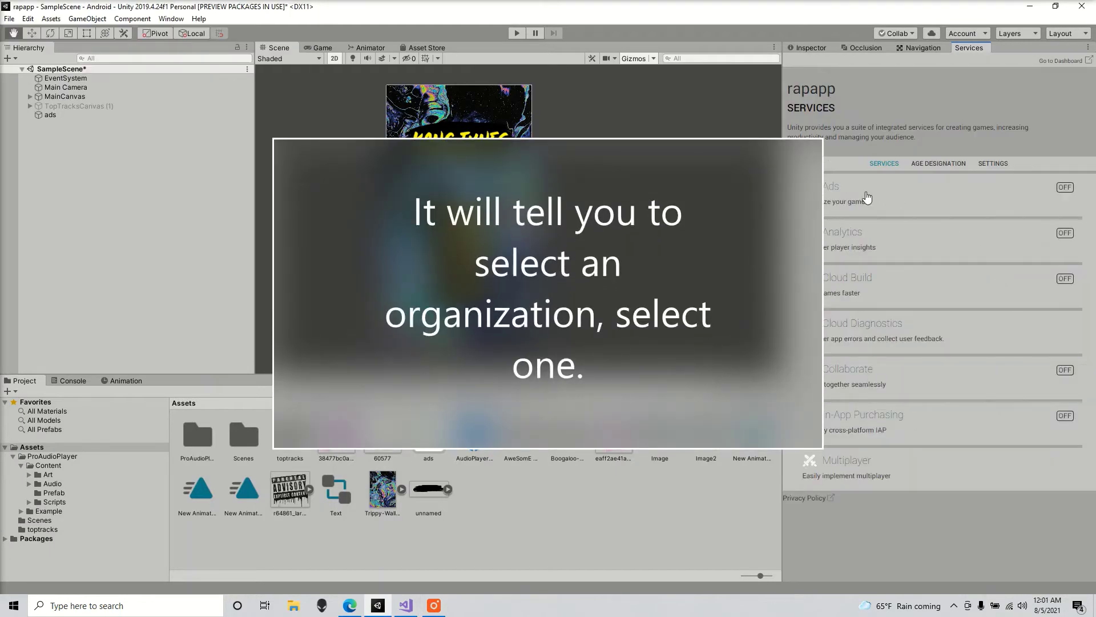
pyautogui.click(1066, 188)
# - Turn Unity Ads on, confirm the children-under-13 designation, and enable test mode
pyautogui.click(1075, 106)
pyautogui.click(1079, 197)
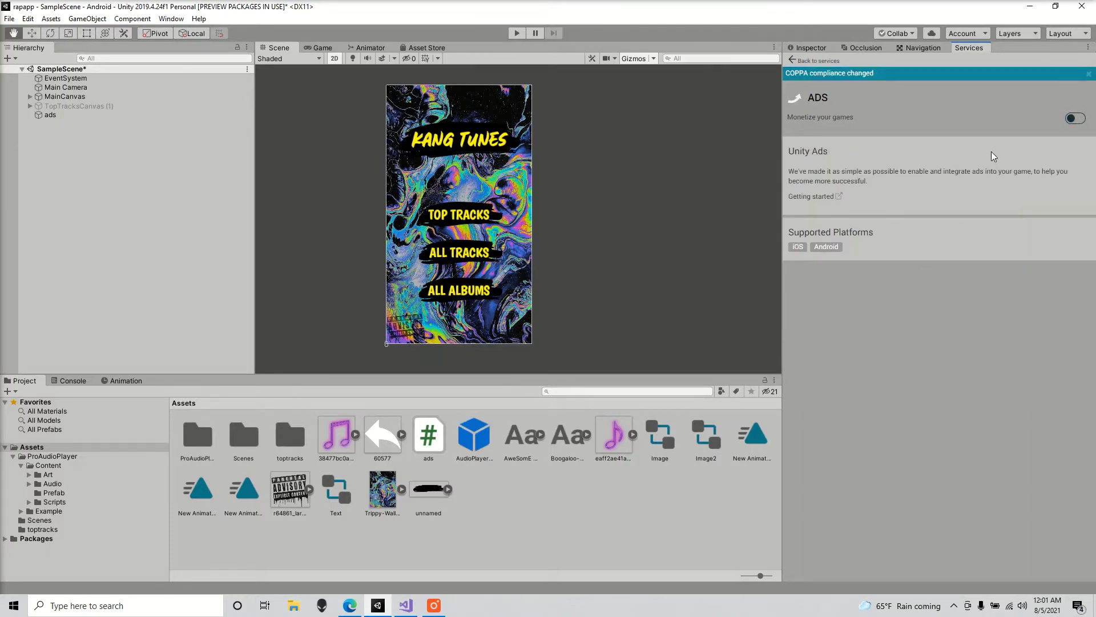
pyautogui.click(1074, 119)
pyautogui.click(793, 251)
# - Open the project in the Unity Dashboard and go to the Monetize Ad Units page
pyautogui.click(1035, 195)
pyautogui.click(999, 144)
pyautogui.click(435, 605)
pyautogui.click(93, 43)
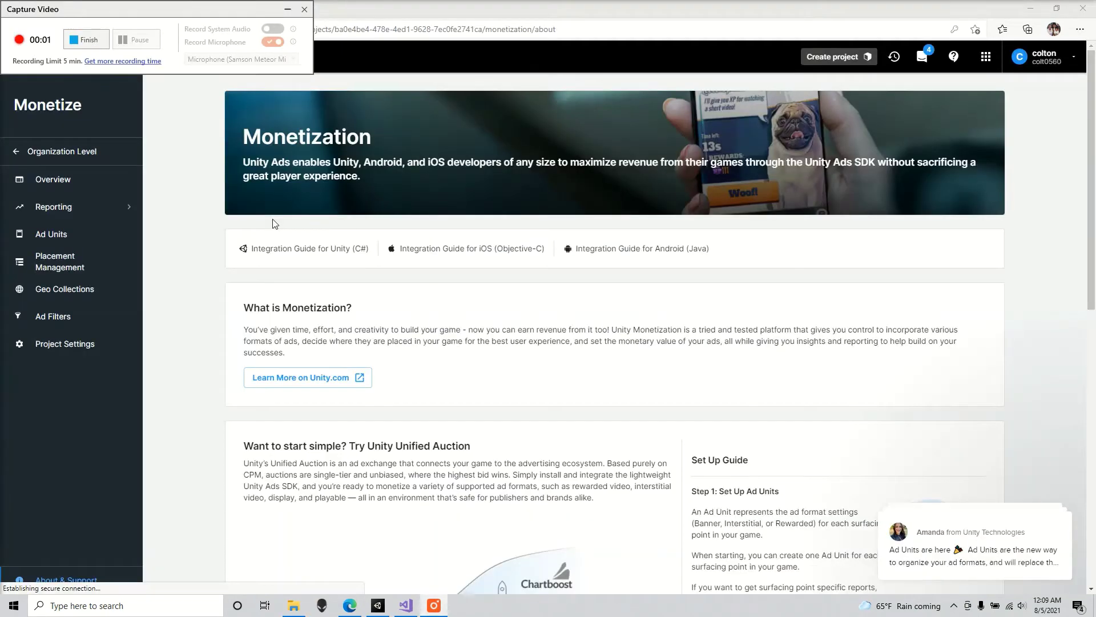
pyautogui.click(288, 9)
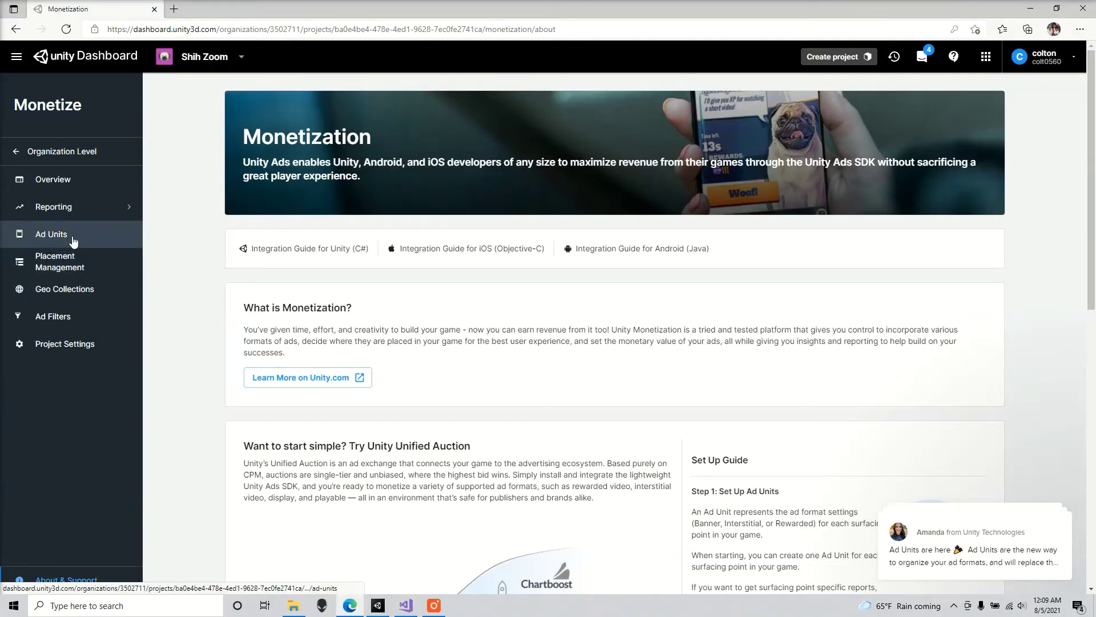
pyautogui.click(73, 241)
# - Select and copy the Android Game ID 4165403
pyautogui.moveTo(445, 290); pyautogui.dragTo(477, 297)
pyautogui.rightClick(459, 293)
pyautogui.click(490, 302)
# - Paste 4165403 into the ads object's Game Id field, then return to the dashboard's Ad Units list
pyautogui.click(378, 607)
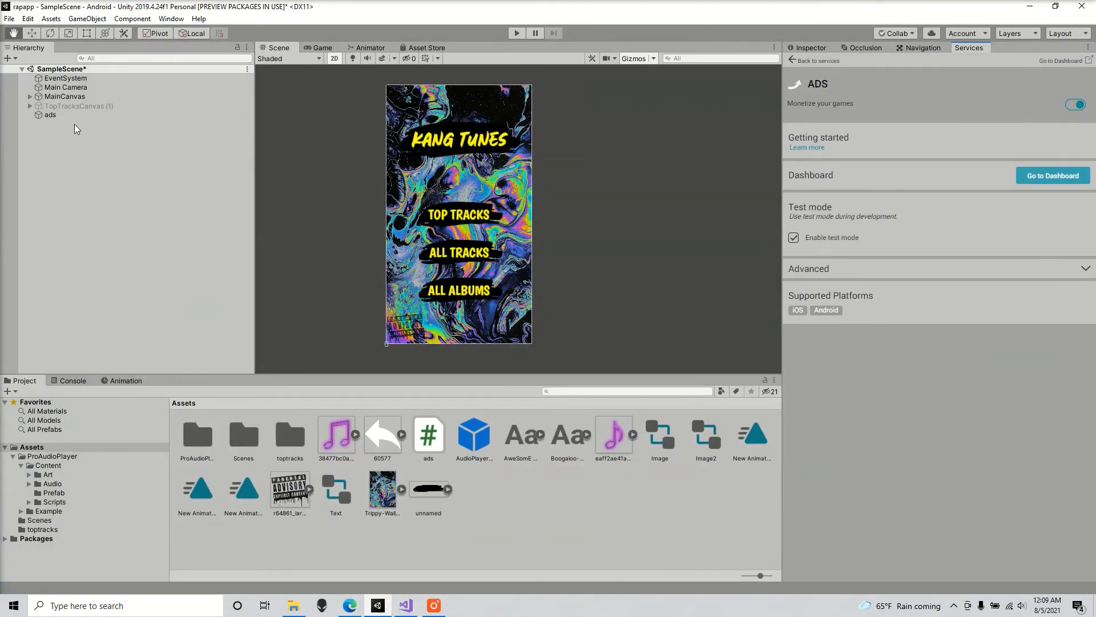
pyautogui.click(77, 116)
pyautogui.click(811, 47)
pyautogui.click(958, 170)
pyautogui.doubleClick(957, 170)
pyautogui.rightClick(957, 170)
pyautogui.click(995, 205)
pyautogui.click(883, 337)
pyautogui.click(349, 605)
pyautogui.scroll(-3, 497, 342)
# - Open Placement Management, cancel a new placement, and open the Banner Android placement's settings
pyautogui.click(105, 272)
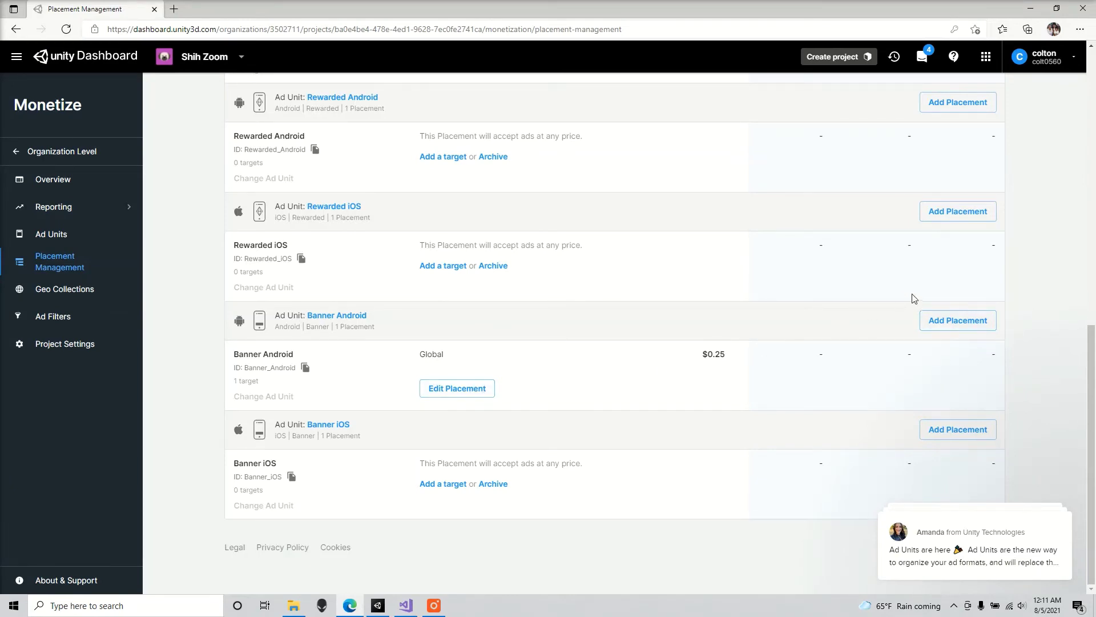
pyautogui.click(940, 316)
pyautogui.click(433, 290)
pyautogui.click(576, 333)
pyautogui.click(626, 432)
pyautogui.click(438, 394)
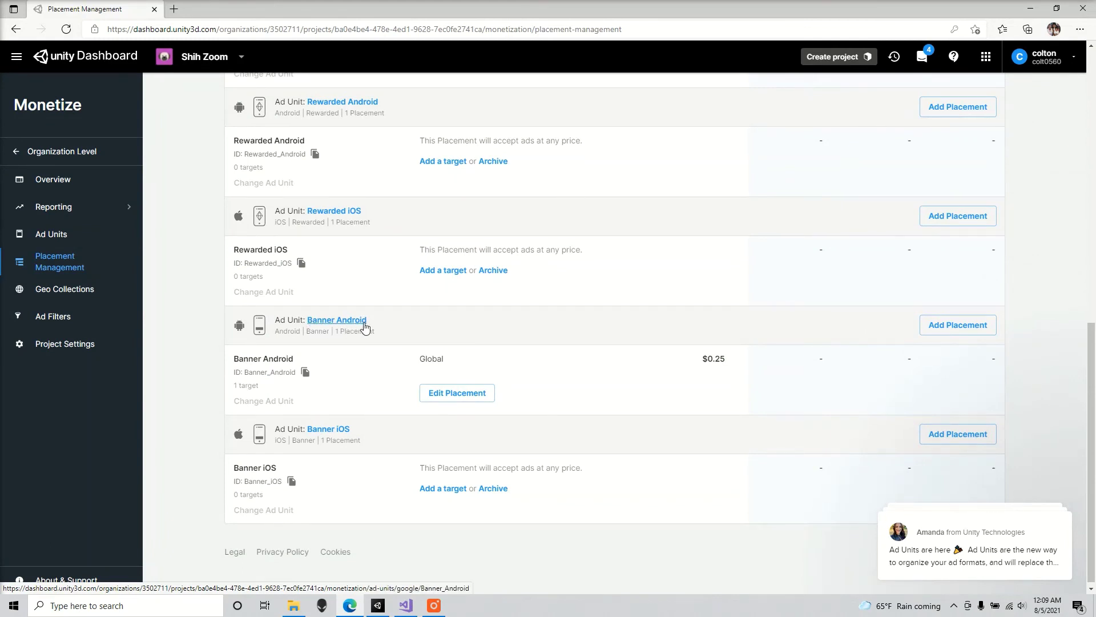
# - Check Unity's Surfacing Id against the Banner_Android placement ID on the dashboard
pyautogui.click(378, 605)
pyautogui.click(950, 181)
pyautogui.click(940, 181)
pyautogui.click(350, 605)
pyautogui.scroll(2, 567, 413)
pyautogui.scroll(-2, 544, 372)
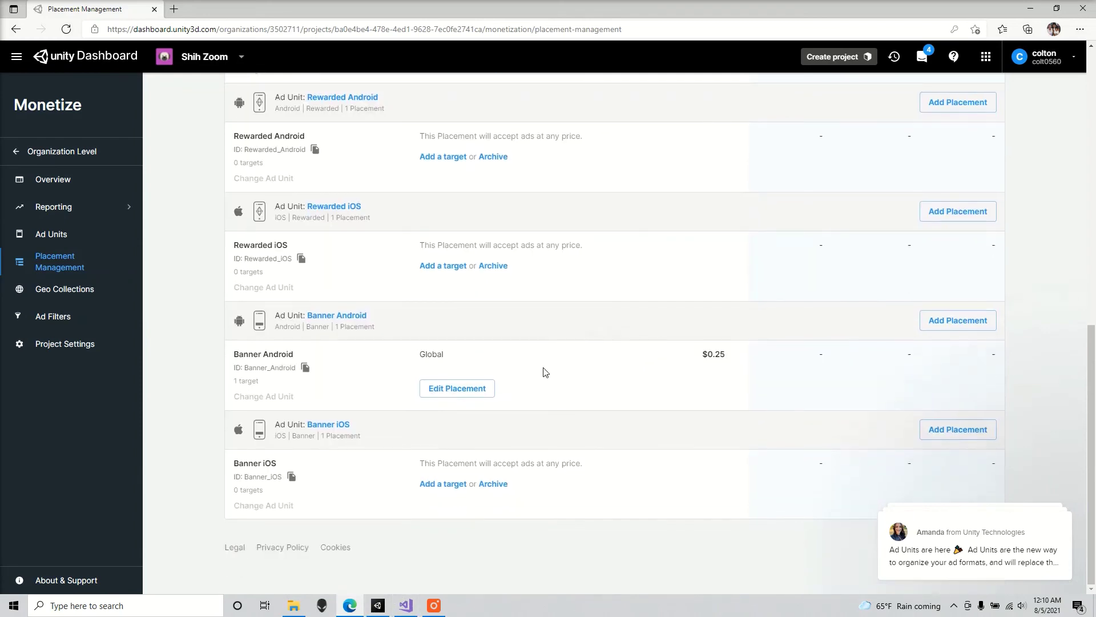